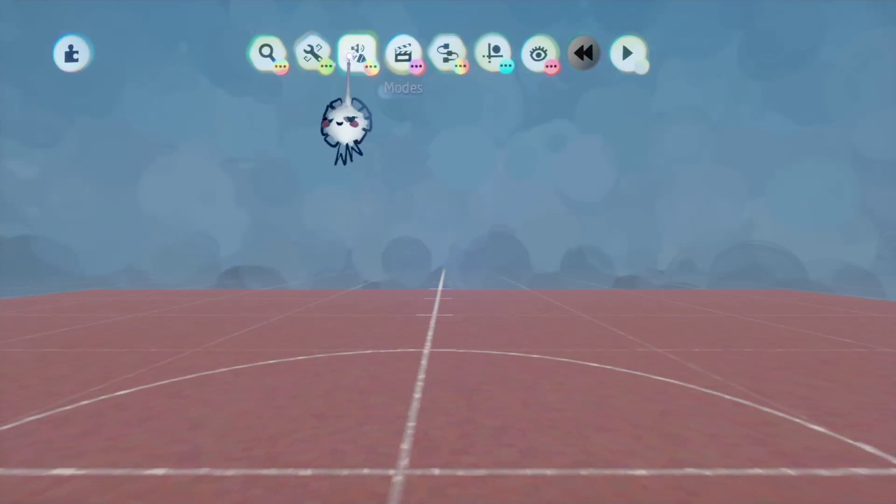
Step: Create a cube sculpture on the court using sculpt mode
{"action": "left_click", "coordinate": [493, 53]}
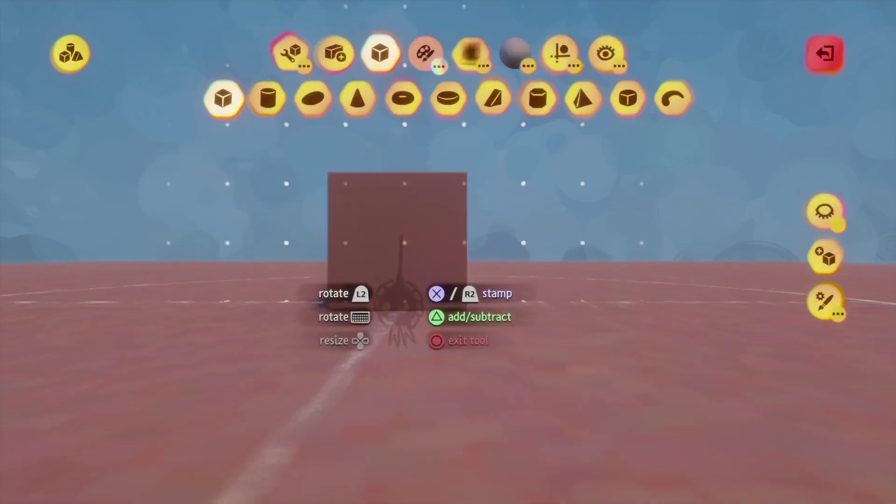
{"action": "key", "text": "Escape"}
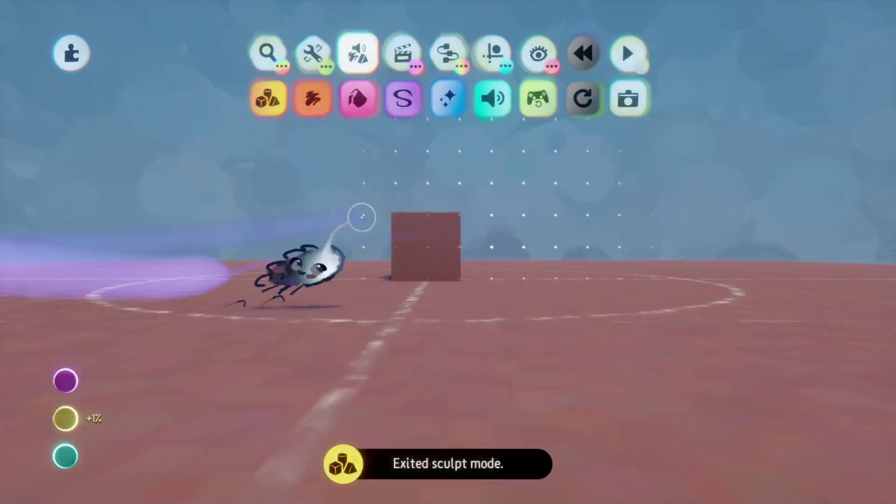
Step: Place a timeline gadget in the scene beside the cube
{"action": "left_click", "coordinate": [403, 52]}
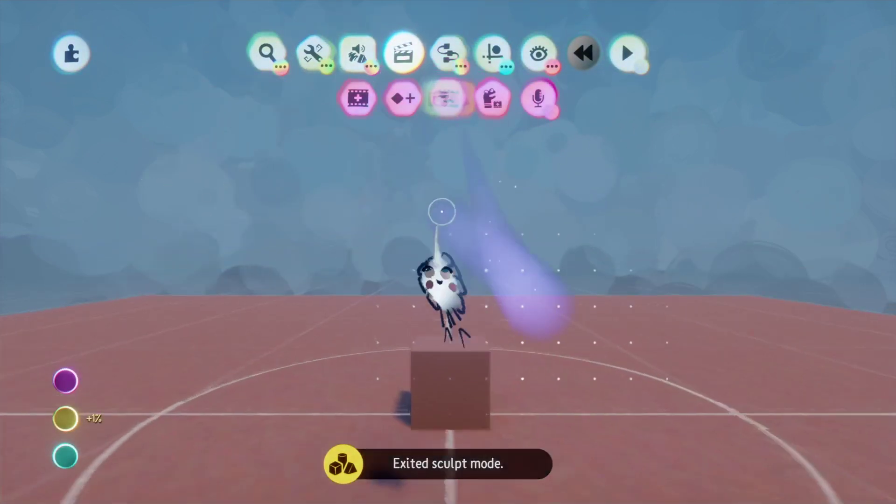
{"action": "left_click", "coordinate": [357, 98]}
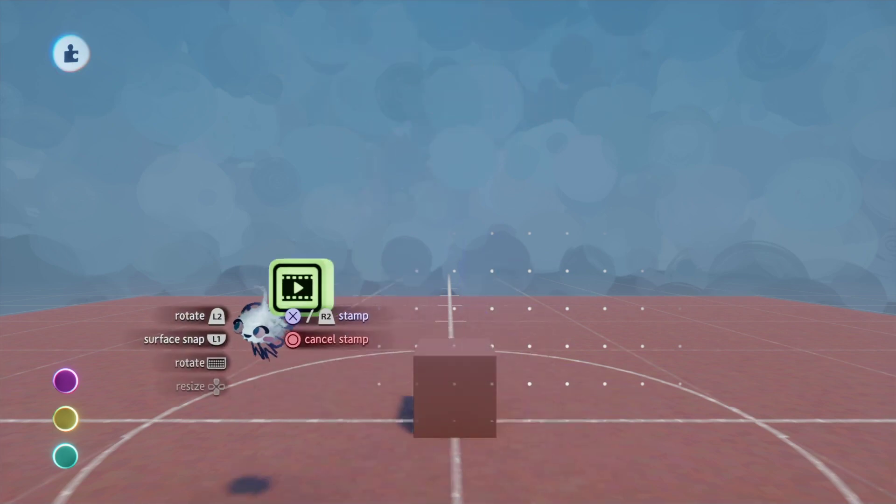
{"action": "left_click", "coordinate": [259, 326]}
{"action": "mouse_move", "coordinate": [456, 460]}
{"action": "left_mouse_down"}
{"action": "mouse_move", "coordinate": [464, 426]}
{"action": "mouse_move", "coordinate": [630, 424]}
{"action": "mouse_move", "coordinate": [350, 415]}
{"action": "mouse_move", "coordinate": [676, 416]}
{"action": "mouse_move", "coordinate": [488, 226]}
{"action": "mouse_move", "coordinate": [365, 314]}
{"action": "mouse_move", "coordinate": [354, 290]}
{"action": "mouse_move", "coordinate": [508, 300]}
{"action": "mouse_move", "coordinate": [539, 314]}
{"action": "mouse_move", "coordinate": [455, 236]}
{"action": "mouse_move", "coordinate": [404, 322]}
{"action": "left_mouse_up"}
{"action": "left_click", "coordinate": [824, 256]}
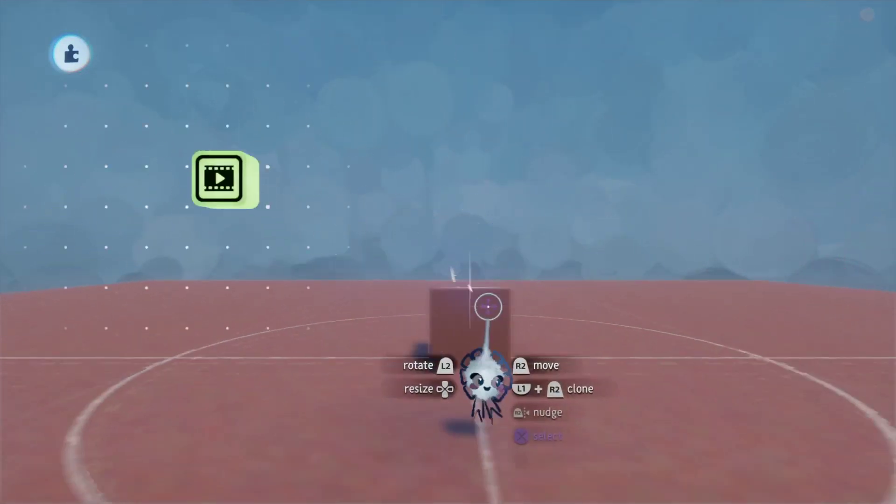
Step: Attach a Tag gadget to the front of the cube and name the tag A
{"action": "left_click", "coordinate": [452, 96]}
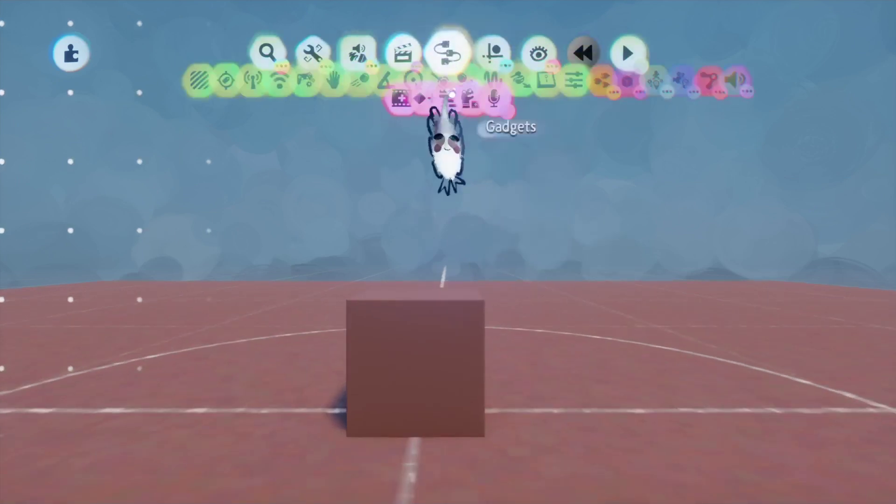
{"action": "left_click", "coordinate": [227, 97]}
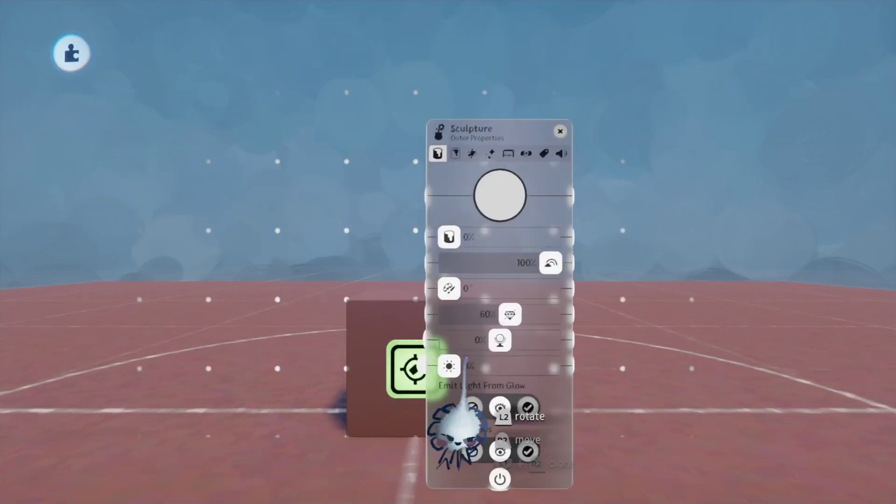
{"action": "key", "text": "Escape"}
{"action": "left_click", "coordinate": [409, 374]}
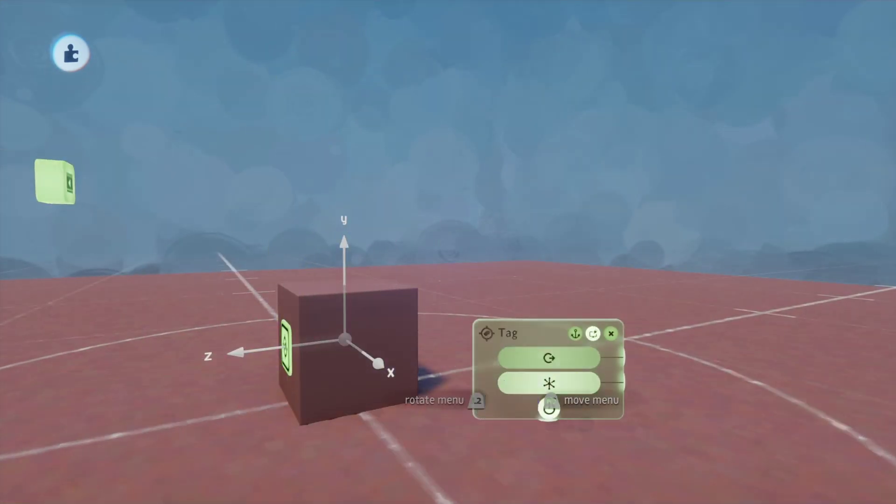
{"action": "left_click", "coordinate": [508, 333]}
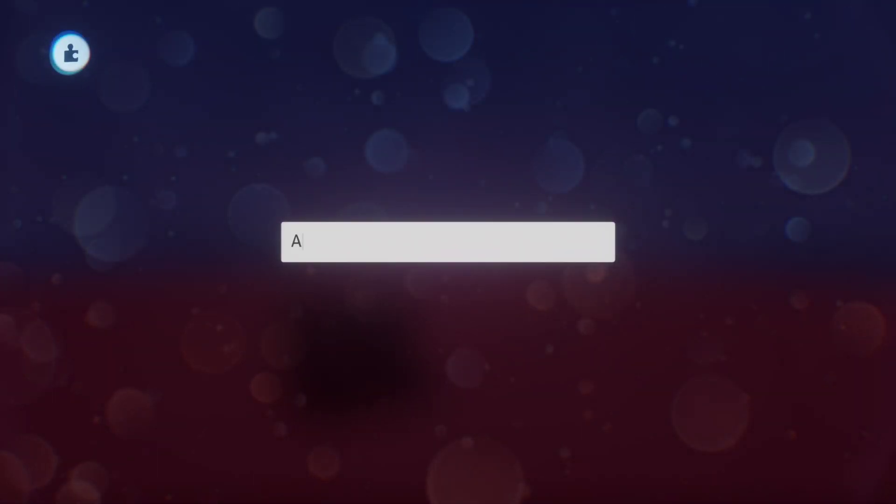
{"action": "key", "text": "Return"}
{"action": "key", "text": "Escape"}
{"action": "left_click", "coordinate": [390, 394]}
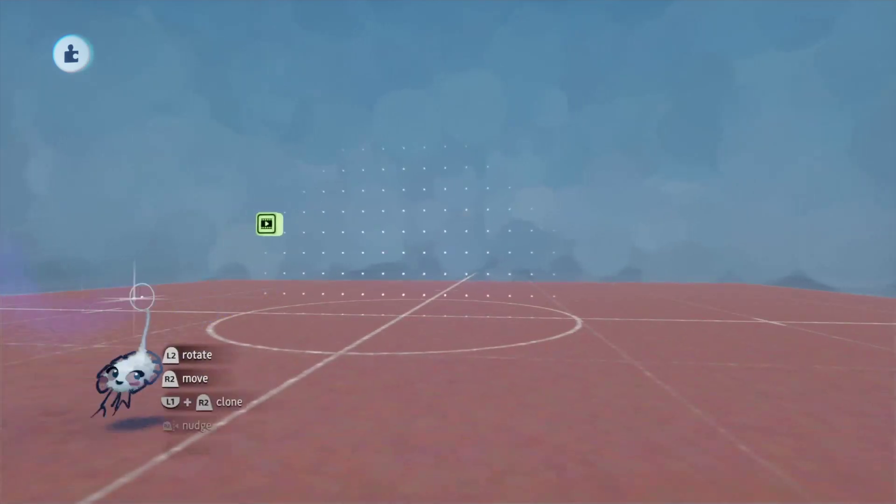
Step: Create a new cube sculpture above the centre circle of the court
{"action": "key", "text": "Tab"}
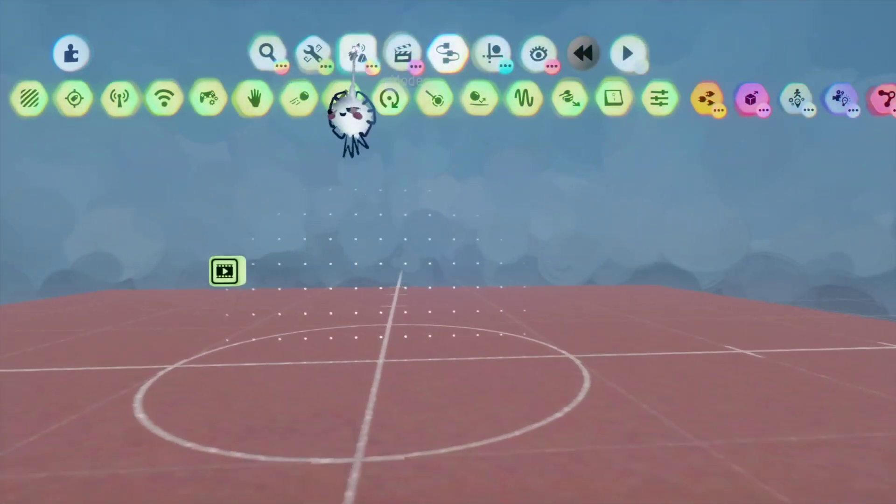
{"action": "left_click", "coordinate": [357, 53]}
{"action": "left_click", "coordinate": [277, 90]}
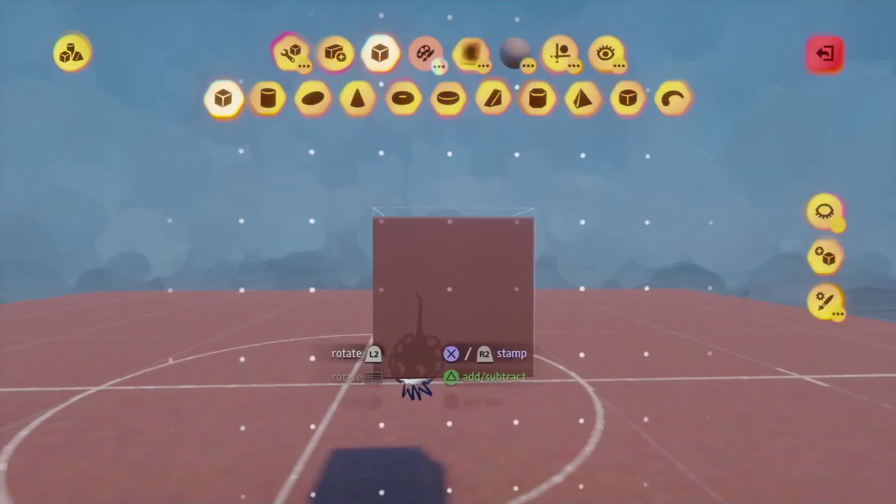
{"action": "key", "text": "Escape"}
Step: Change the new cube's tint color to green in its outer properties
{"action": "left_click", "coordinate": [408, 287]}
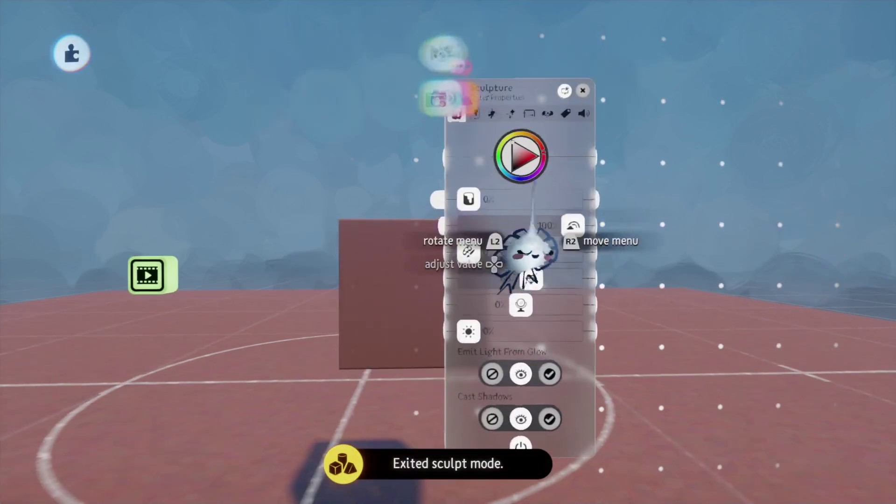
{"action": "left_click", "coordinate": [519, 156]}
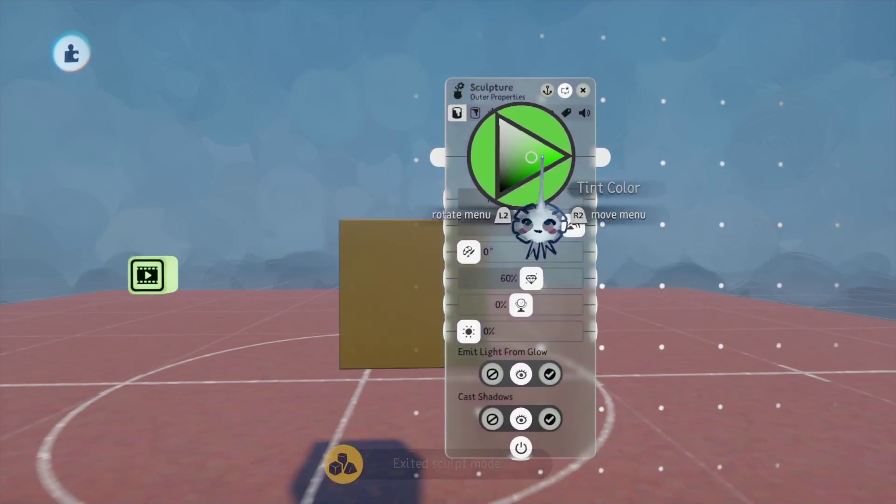
{"action": "key", "text": "Escape"}
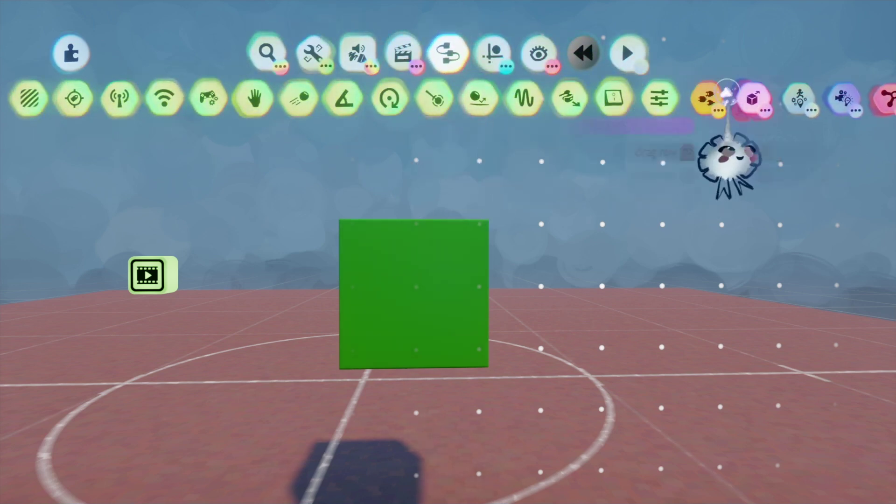
Step: Attach a microchip to the front face of the green cube
{"action": "left_click", "coordinate": [707, 98]}
{"action": "left_click", "coordinate": [641, 97]}
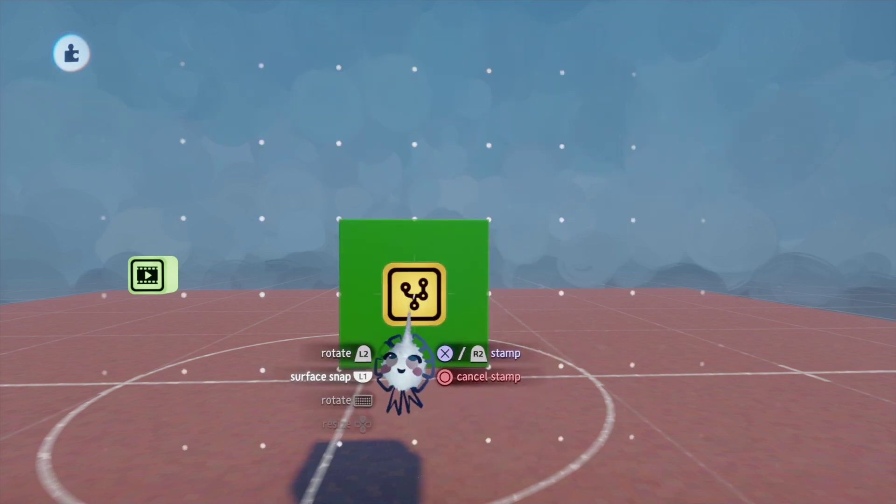
{"action": "left_click", "coordinate": [437, 326]}
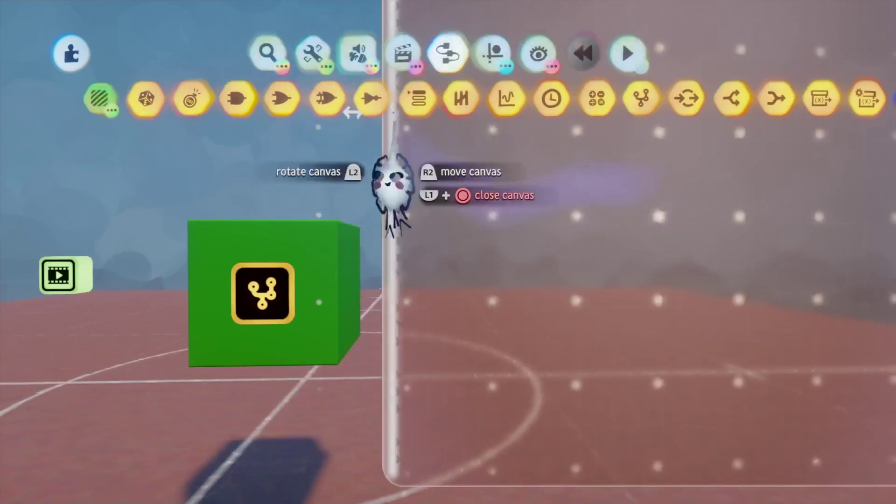
Step: Add a Teleporter gadget inside the green cube's microchip and set its tag name to A
{"action": "left_click", "coordinate": [485, 99]}
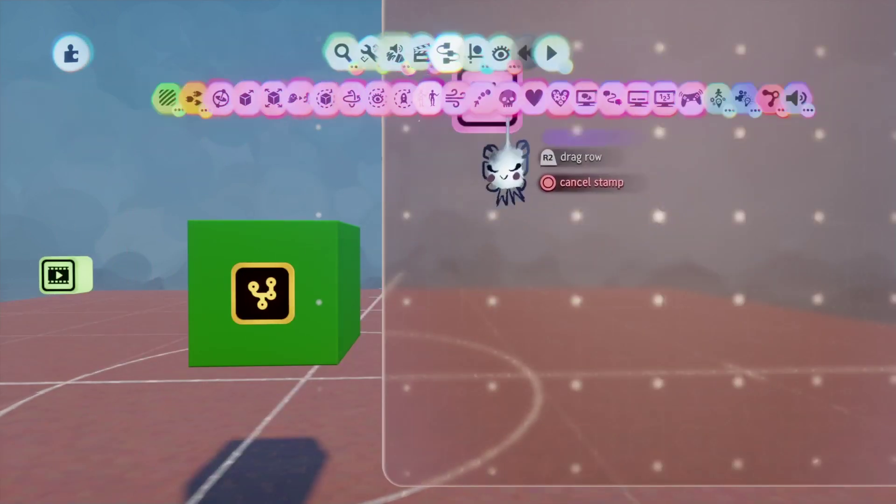
{"action": "left_click", "coordinate": [504, 187]}
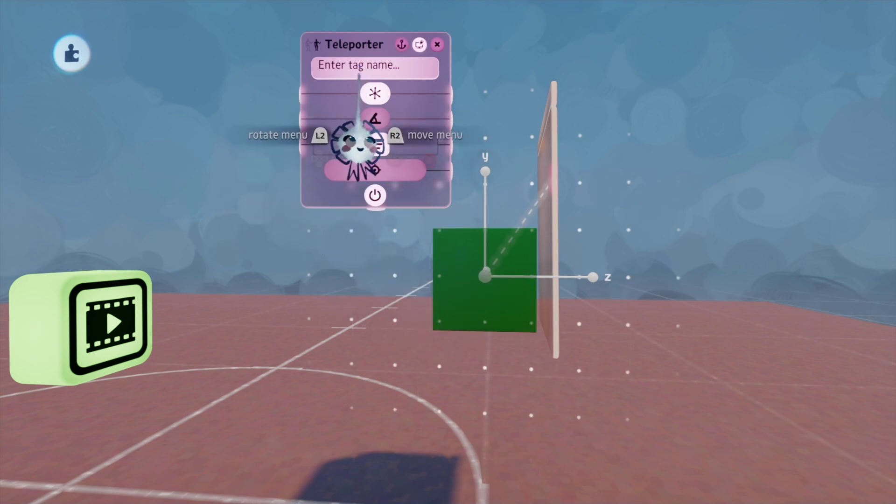
{"action": "key", "text": "Escape"}
{"action": "middle_click_drag", "start_coordinate": [332, 298], "coordinate": [470, 183]}
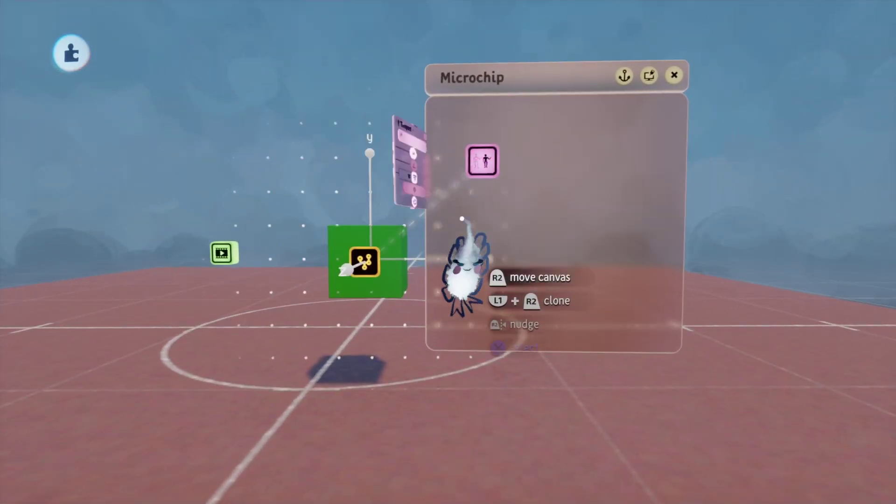
{"action": "left_click", "coordinate": [365, 263]}
{"action": "key", "text": "Escape"}
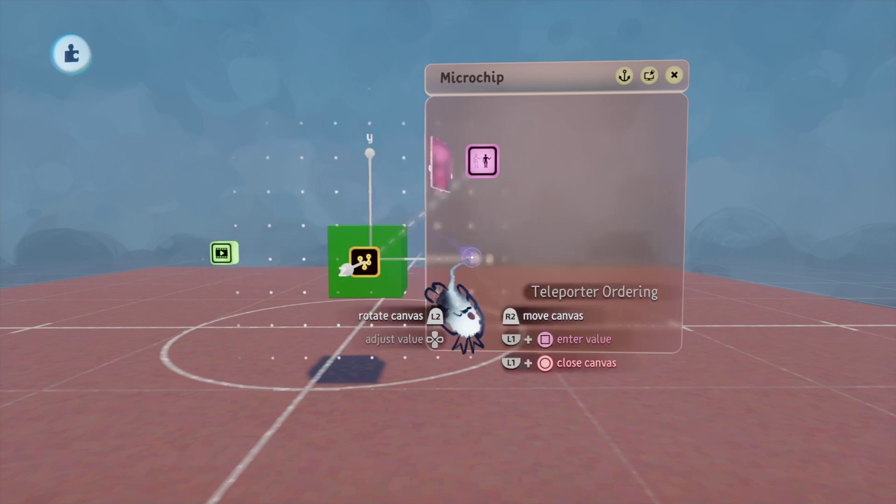
Step: Create a separate blue cube sculpture away from the green cube using sculpt mode
{"action": "key", "text": "Tab"}
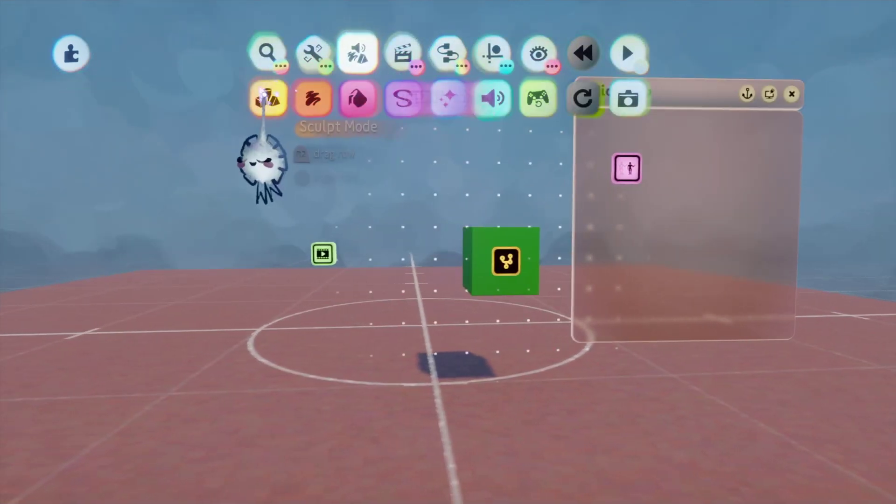
{"action": "left_click", "coordinate": [280, 96]}
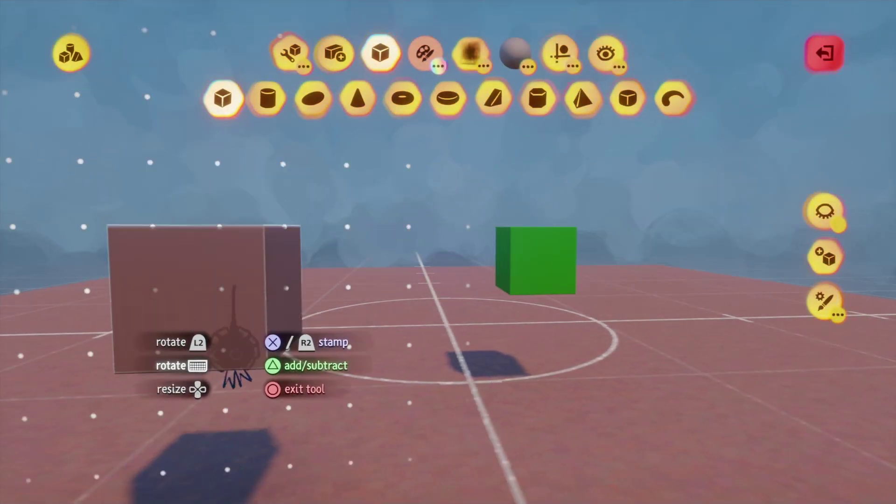
{"action": "key", "text": "c"}
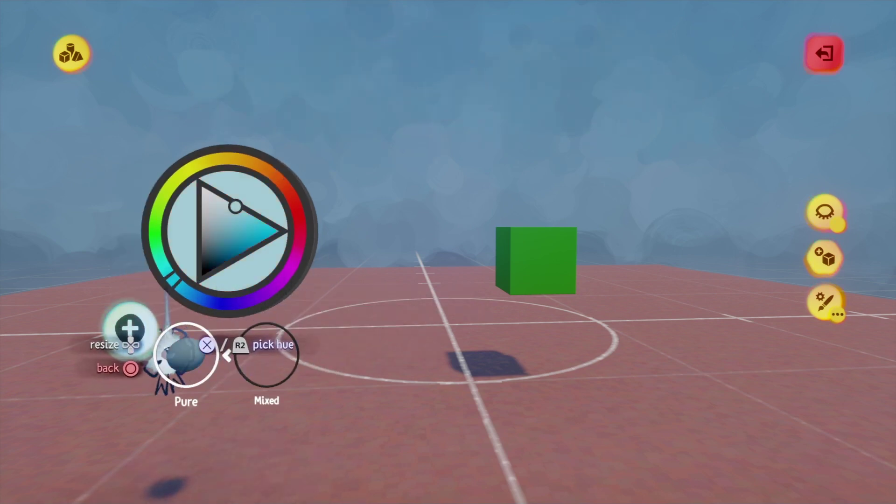
{"action": "left_click", "coordinate": [275, 310]}
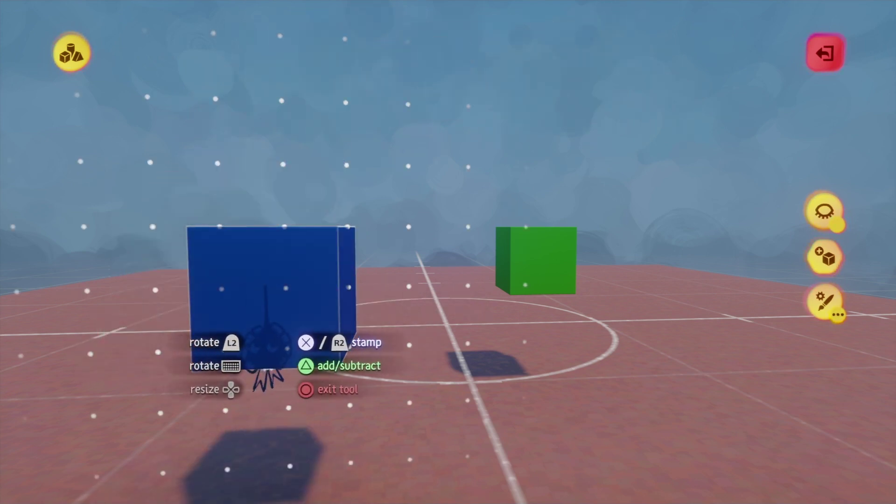
{"action": "left_click", "coordinate": [266, 290]}
{"action": "key", "text": "Escape"}
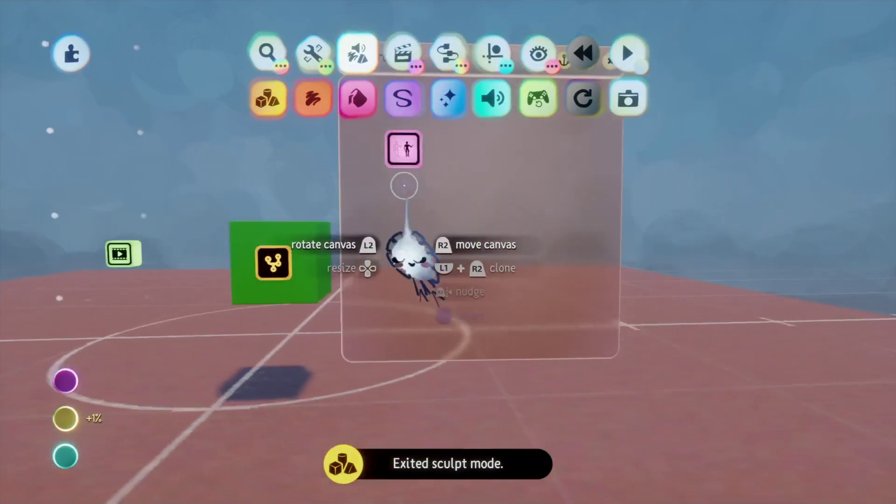
Step: Add a Tag gadget next to the Teleporter inside the green cube's microchip
{"action": "left_click", "coordinate": [446, 99]}
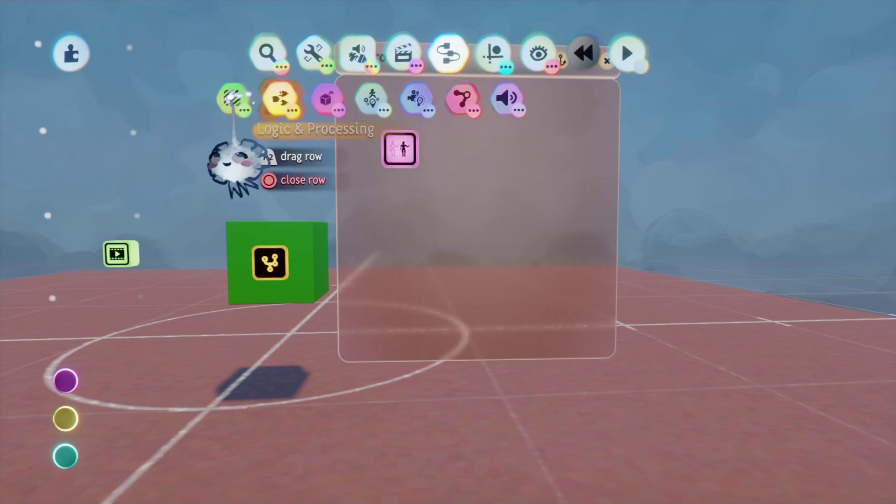
{"action": "left_click", "coordinate": [280, 98]}
{"action": "left_click", "coordinate": [30, 96]}
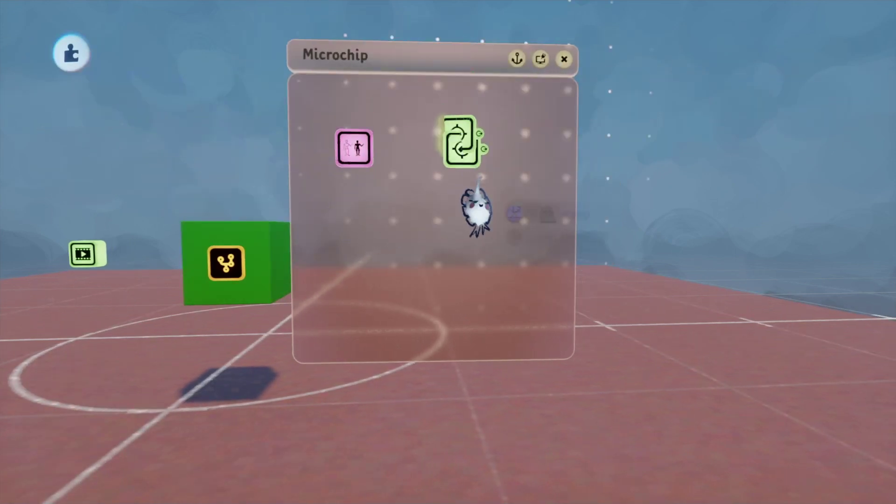
{"action": "left_click_drag", "start_coordinate": [464, 219], "coordinate": [308, 266]}
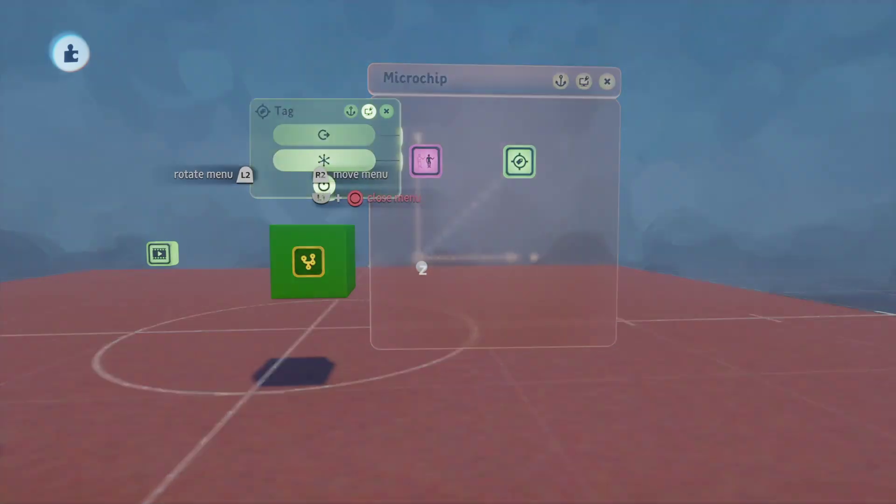
Step: Name the tag in the microchip B and power off the Teleporter beside it
{"action": "left_click", "coordinate": [322, 180]}
{"action": "type", "text": "B"}
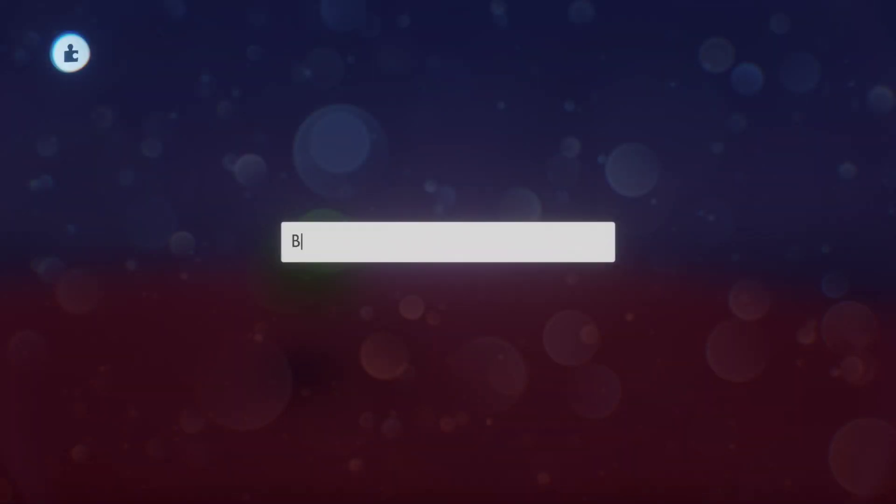
{"action": "key", "text": "Return"}
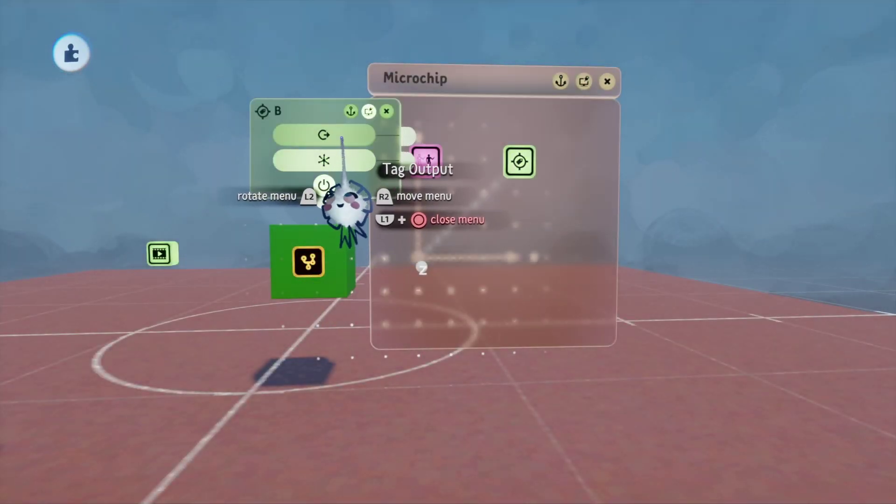
{"action": "key", "text": "Escape"}
{"action": "left_click", "coordinate": [425, 161]}
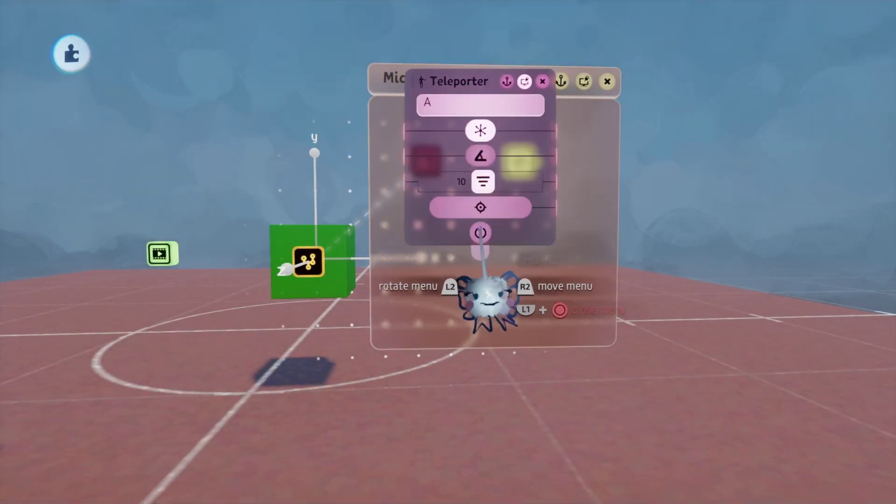
{"action": "key", "text": "Escape"}
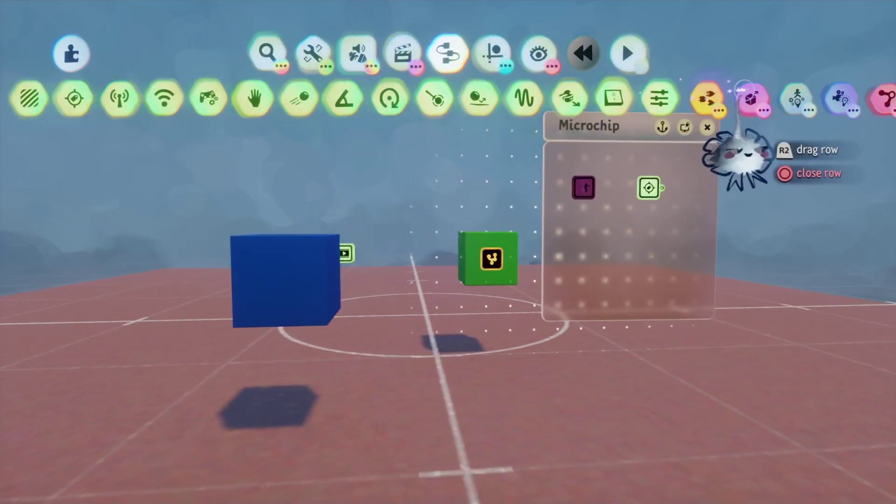
Step: Stamp a Teleporter gadget onto the blue cube and set its tag name to B
{"action": "left_click_drag", "start_coordinate": [740, 150], "coordinate": [530, 144]}
{"action": "left_click", "coordinate": [417, 98]}
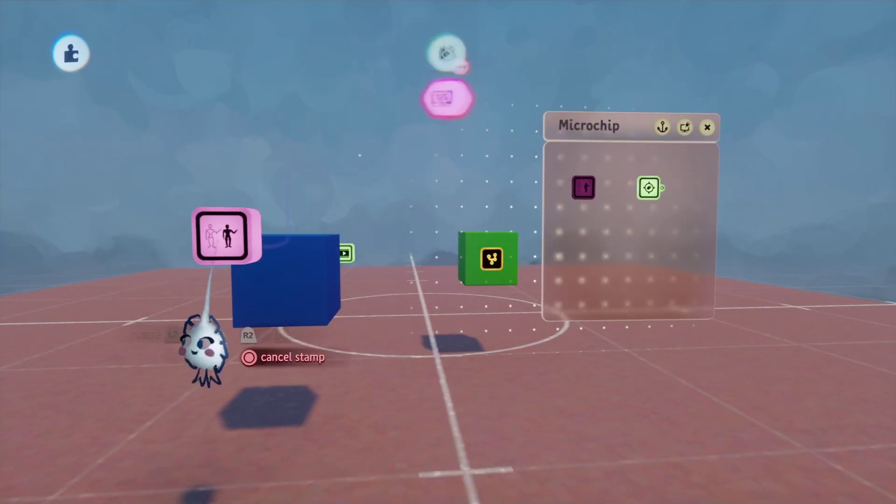
{"action": "left_click", "coordinate": [292, 357]}
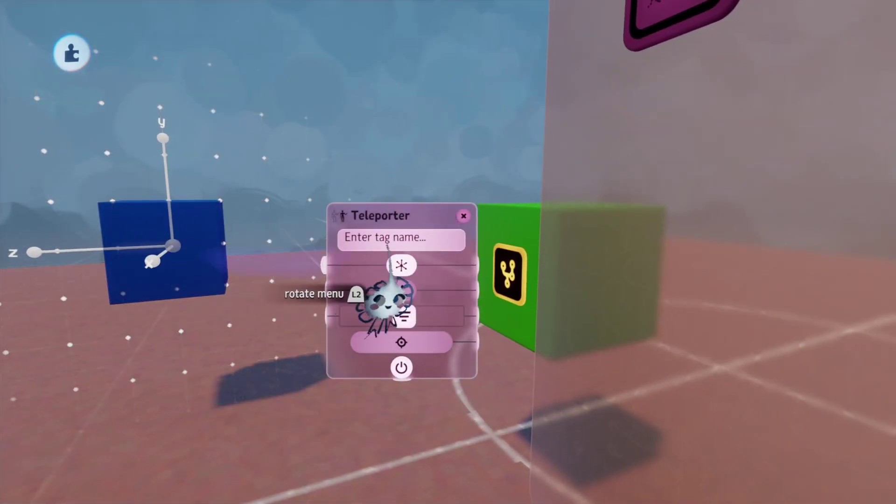
{"action": "key", "text": "Escape"}
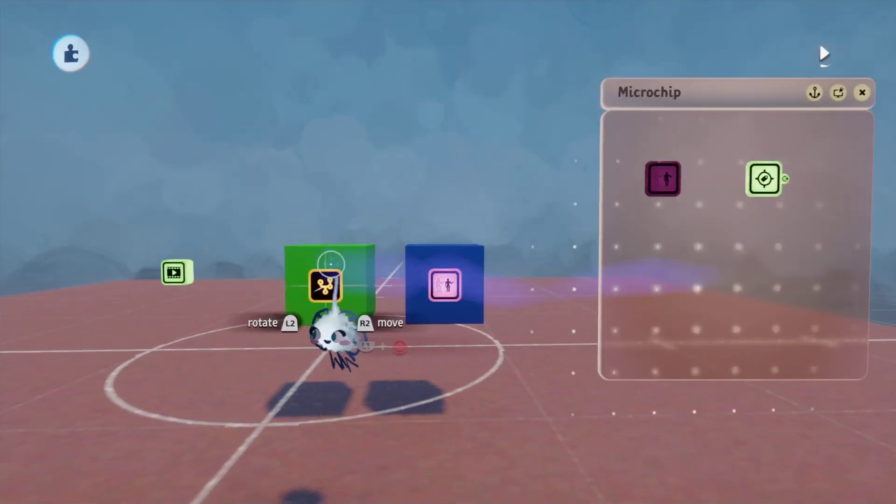
Step: Move the target point of the microchip's B tag directly against the side of the green cube
{"action": "left_click", "coordinate": [763, 179]}
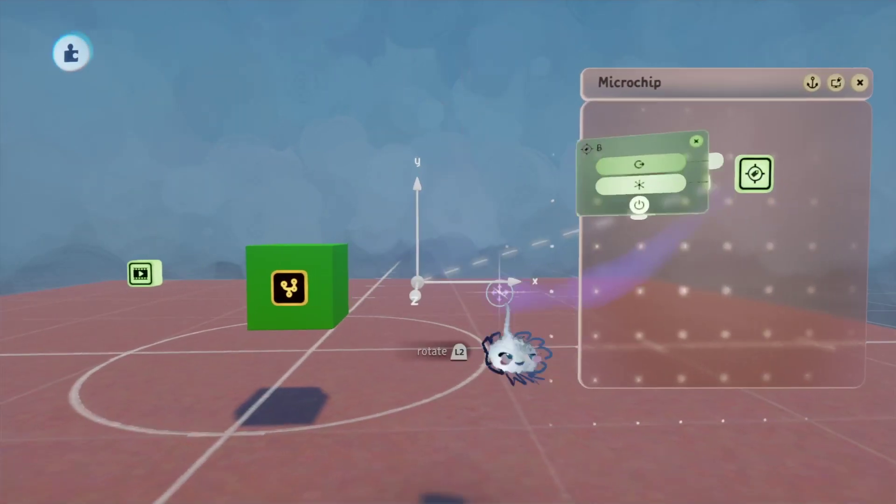
{"action": "middle_click_drag", "start_coordinate": [410, 320], "coordinate": [369, 263]}
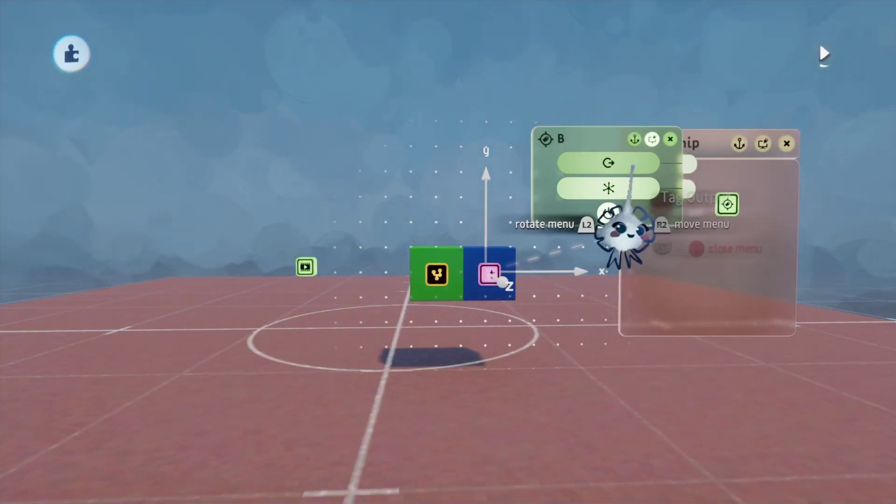
{"action": "key", "text": "Escape"}
Step: Power on the Teleporter tagged A in the green cube's microchip and place its settings beside those of Teleporter B
{"action": "middle_click_drag", "start_coordinate": [631, 263], "coordinate": [411, 294]}
{"action": "left_click", "coordinate": [412, 293]}
{"action": "middle_click_drag", "start_coordinate": [493, 280], "coordinate": [734, 280]}
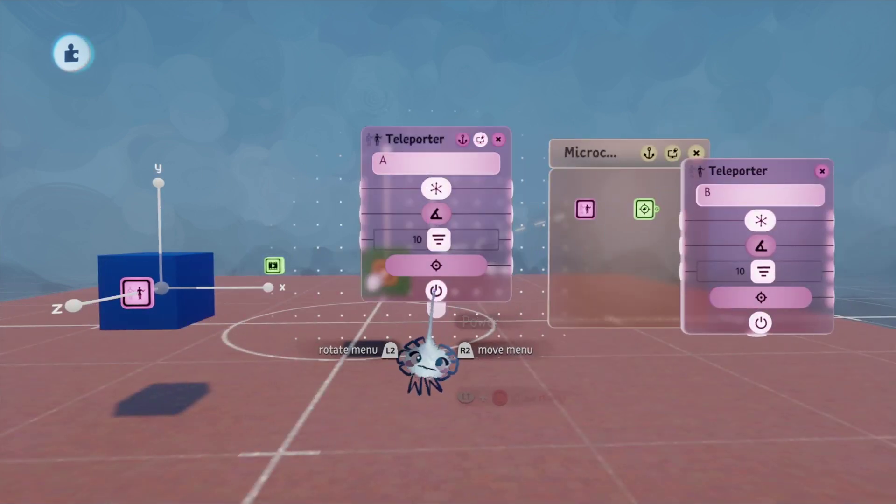
{"action": "left_click_drag", "start_coordinate": [539, 347], "coordinate": [600, 400]}
Step: Play the scene to examine how the two cubes teleport with both Teleporters powered on
{"action": "middle_click_drag", "start_coordinate": [600, 399], "coordinate": [431, 379]}
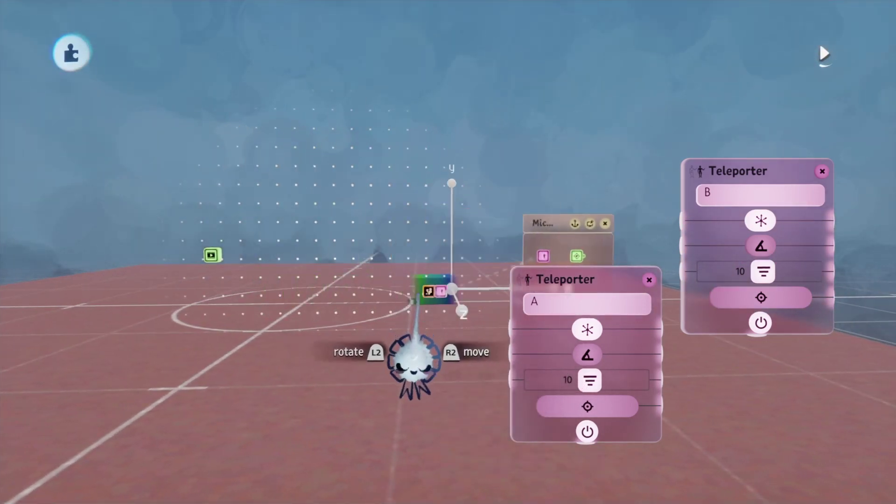
{"action": "middle_click_drag", "start_coordinate": [430, 364], "coordinate": [357, 297]}
{"action": "middle_click_drag", "start_coordinate": [359, 219], "coordinate": [510, 335]}
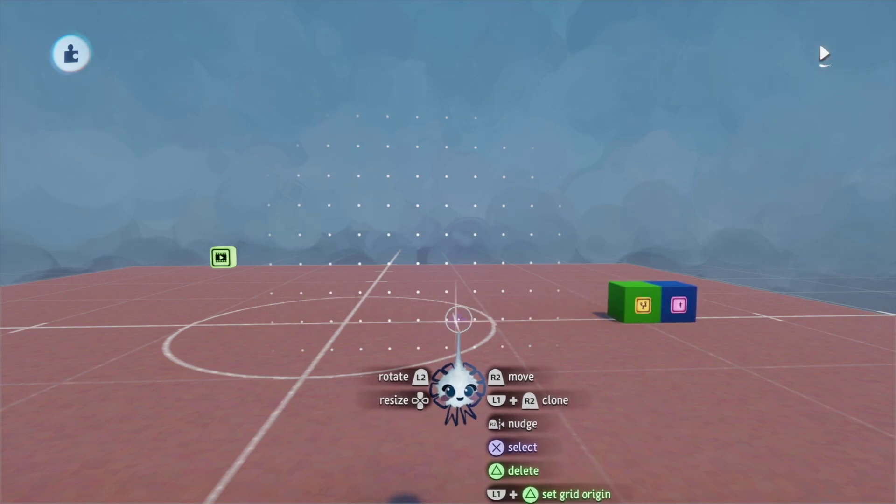
{"action": "left_click_drag", "start_coordinate": [460, 310], "coordinate": [498, 282]}
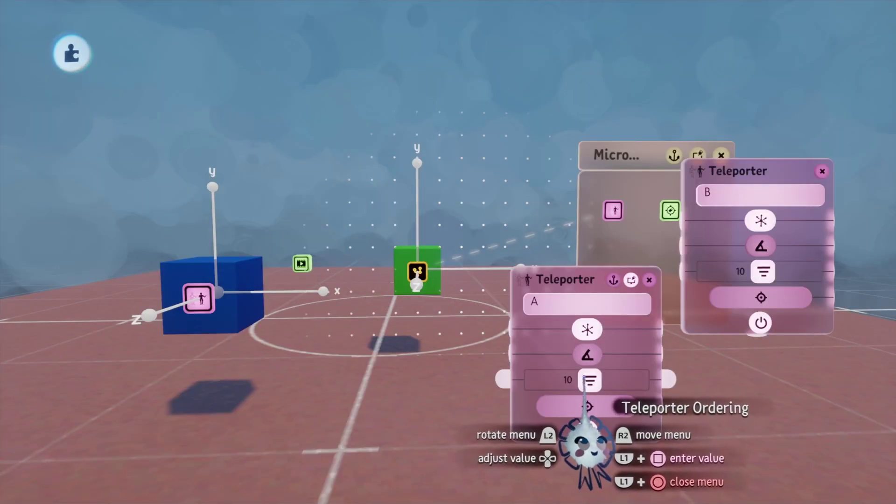
Step: Set the Teleporter Ordering of the Teleporter tagged A to 9 and close the open settings
{"action": "mouse_move", "coordinate": [586, 380]}
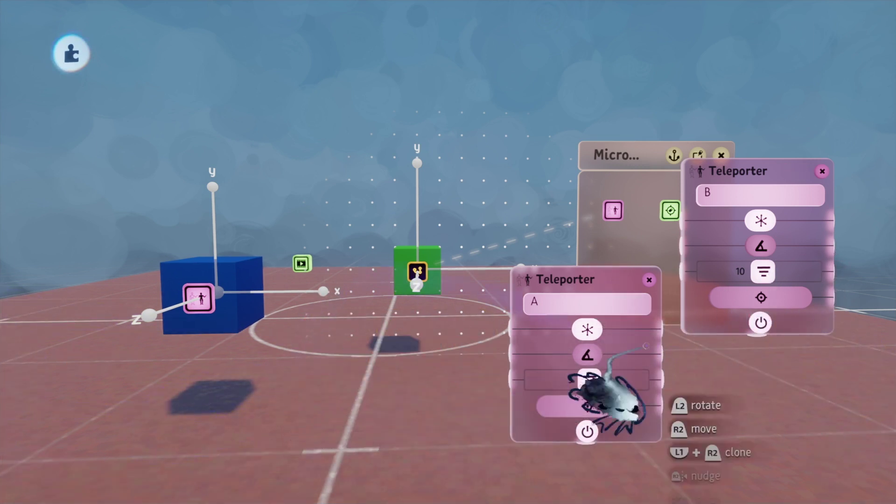
{"action": "key", "text": "Escape"}
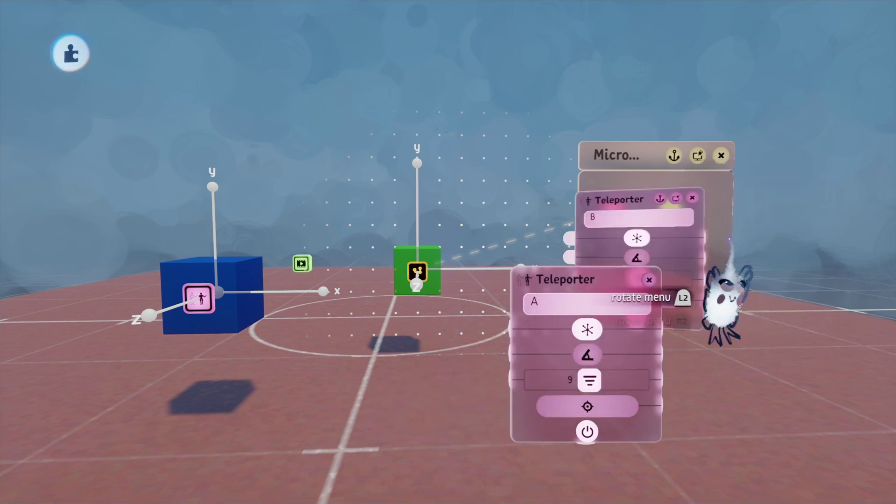
{"action": "key", "text": "Escape"}
{"action": "key", "text": "Escape"}
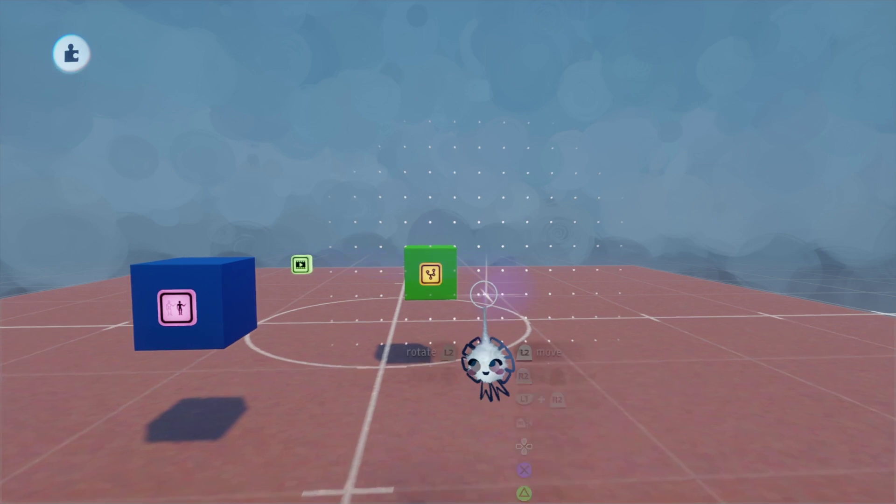
{"action": "middle_click_drag", "start_coordinate": [463, 306], "coordinate": [410, 363]}
{"action": "left_click_drag", "start_coordinate": [417, 355], "coordinate": [387, 335]}
{"action": "left_click_drag", "start_coordinate": [528, 309], "coordinate": [491, 343]}
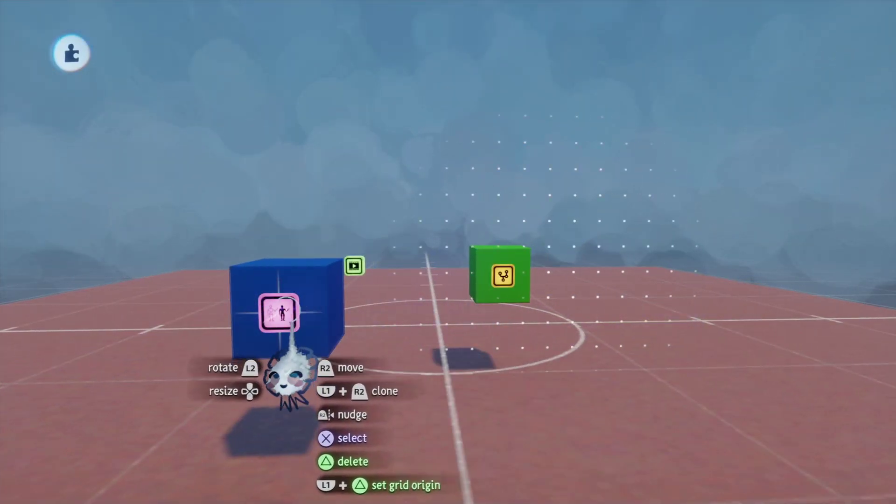
{"action": "left_click", "coordinate": [280, 314]}
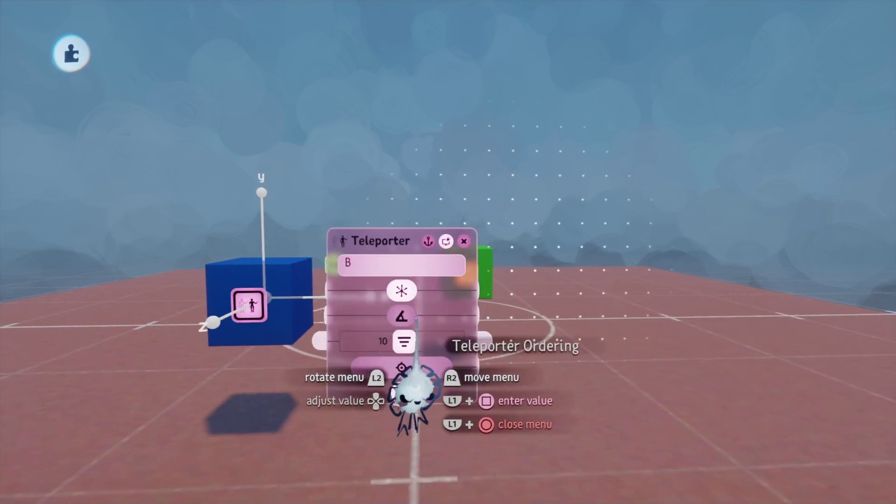
{"action": "left_click", "coordinate": [459, 271]}
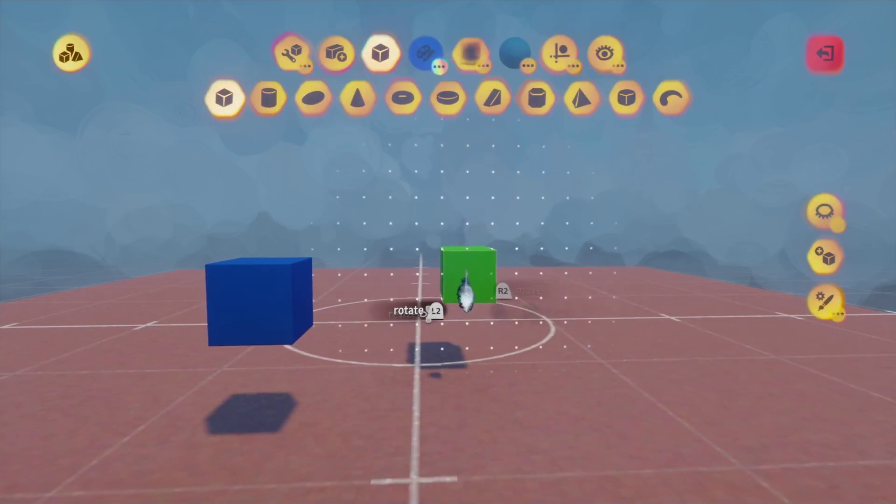
{"action": "key", "text": "Escape"}
Step: Reopen both Teleporters' settings and set the Teleporter Ordering to 0 for A and 1 for B
{"action": "left_click", "coordinate": [526, 370]}
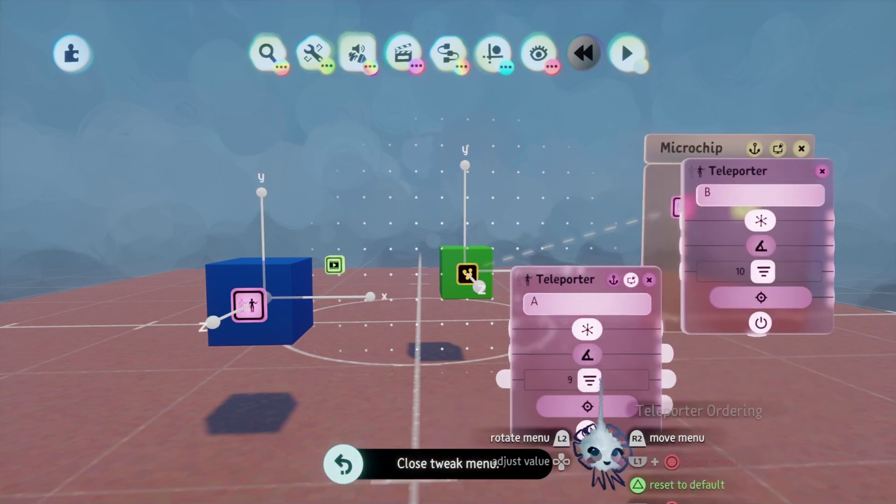
{"action": "left_click", "coordinate": [588, 379]}
{"action": "left_click", "coordinate": [760, 272]}
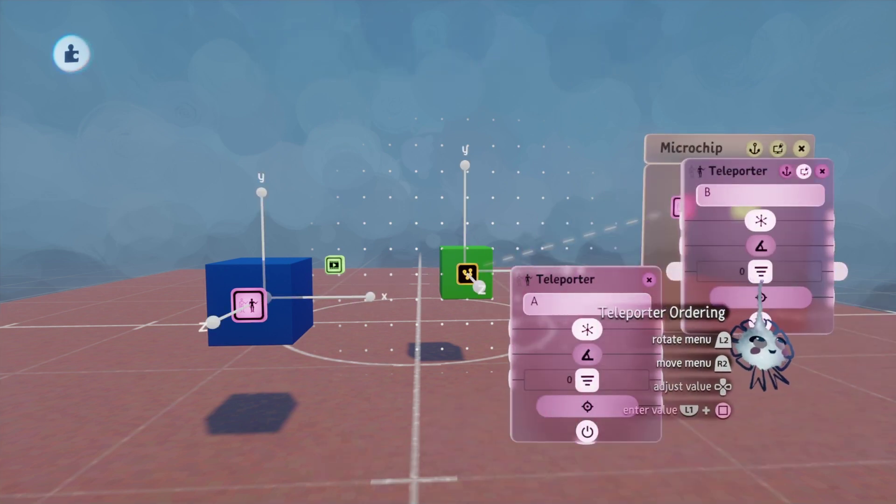
{"action": "left_click_drag", "start_coordinate": [761, 272], "coordinate": [788, 336]}
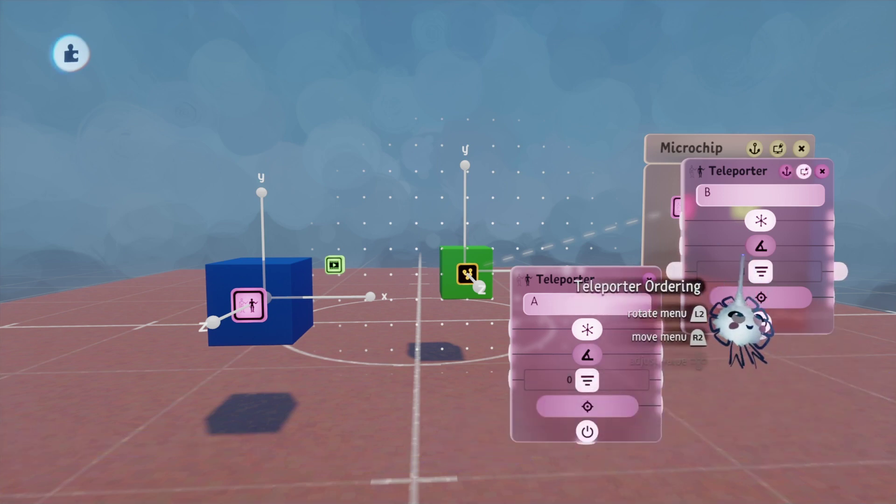
{"action": "left_click_drag", "start_coordinate": [587, 380], "coordinate": [576, 420]}
Step: Close the open settings and play the scene to examine how the cubes teleport with the new ordering values
{"action": "middle_click_drag", "start_coordinate": [306, 312], "coordinate": [313, 267]}
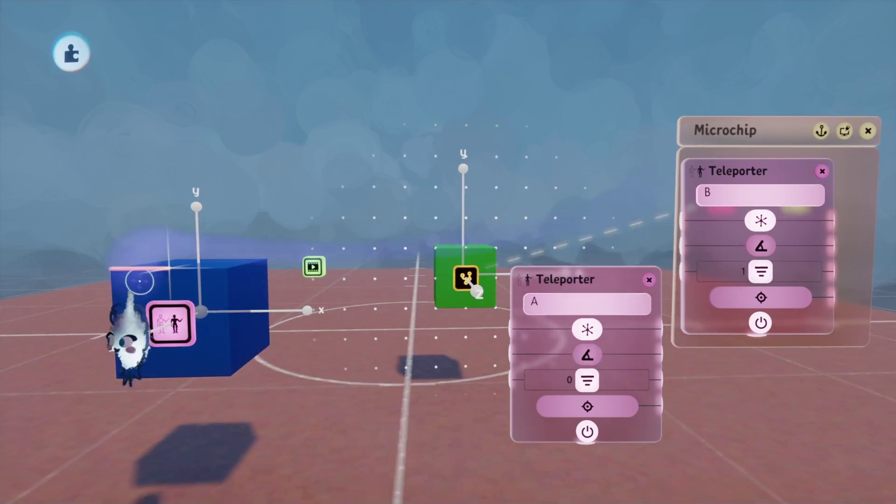
{"action": "middle_click_drag", "start_coordinate": [216, 356], "coordinate": [380, 359]}
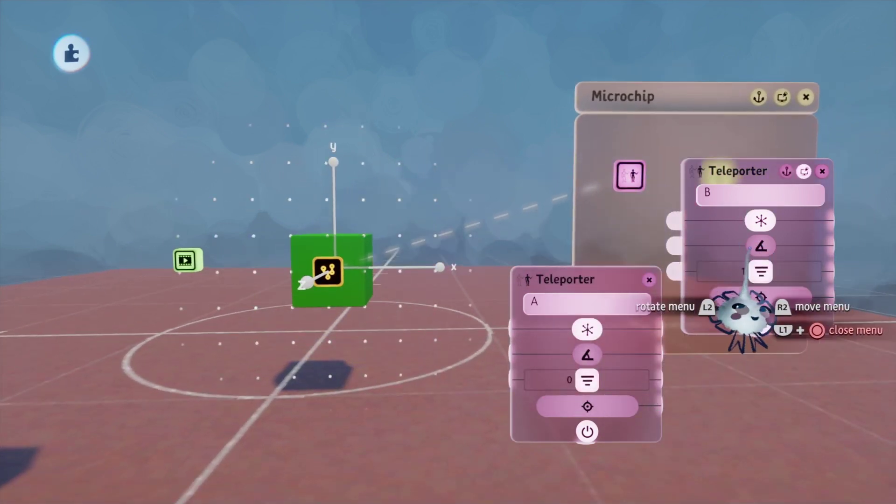
{"action": "key", "text": "Escape"}
{"action": "key", "text": "Escape"}
{"action": "middle_click_drag", "start_coordinate": [600, 370], "coordinate": [382, 379]}
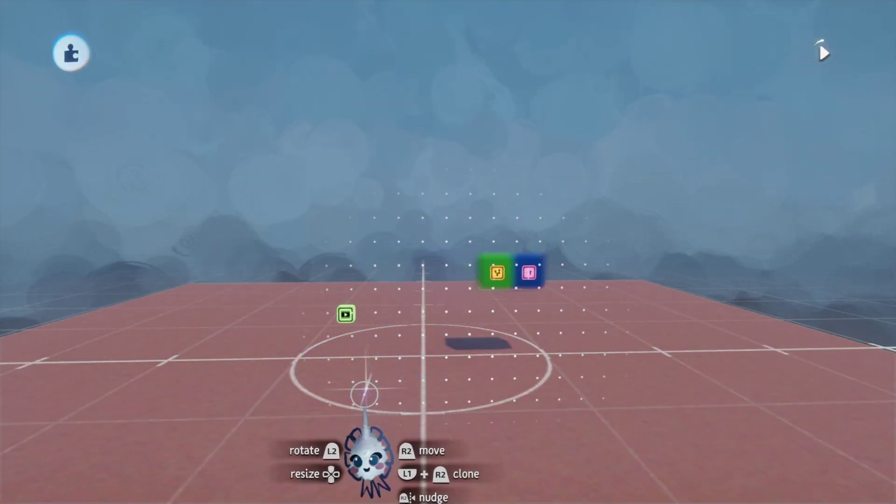
{"action": "middle_click_drag", "start_coordinate": [422, 348], "coordinate": [447, 348]}
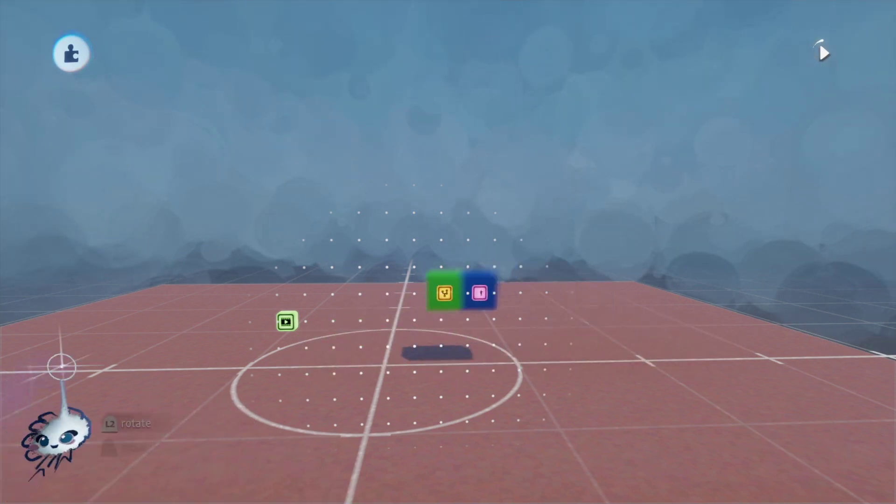
Step: Open the blue cube's Teleporter settings and try pulling a wire out of its ordering output
{"action": "left_click", "coordinate": [179, 337]}
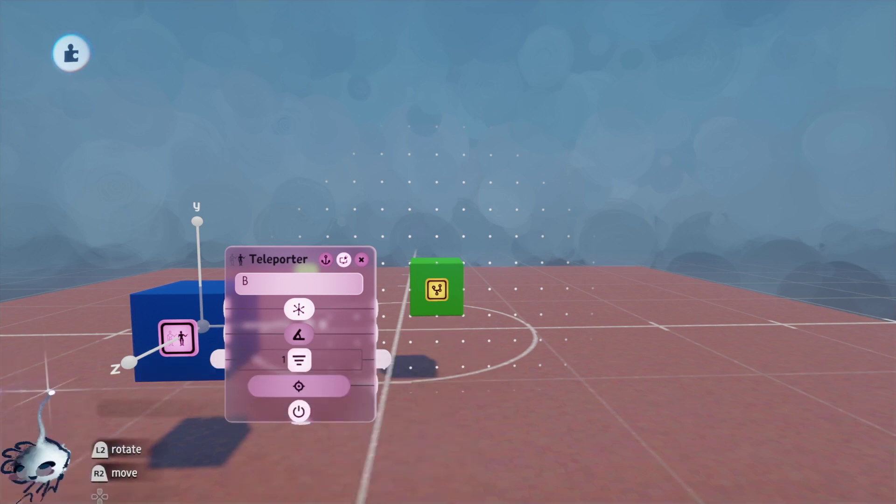
{"action": "left_click_drag", "start_coordinate": [379, 359], "coordinate": [499, 323]}
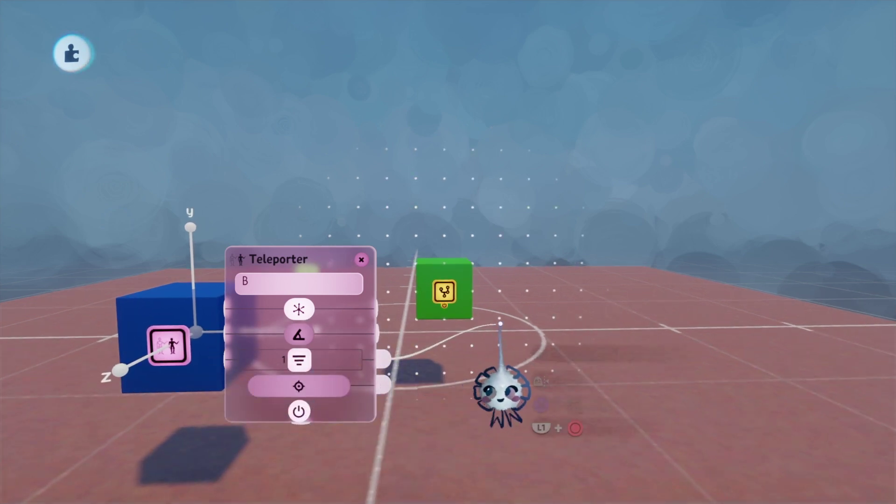
{"action": "key", "text": "Escape"}
{"action": "key", "text": "Escape"}
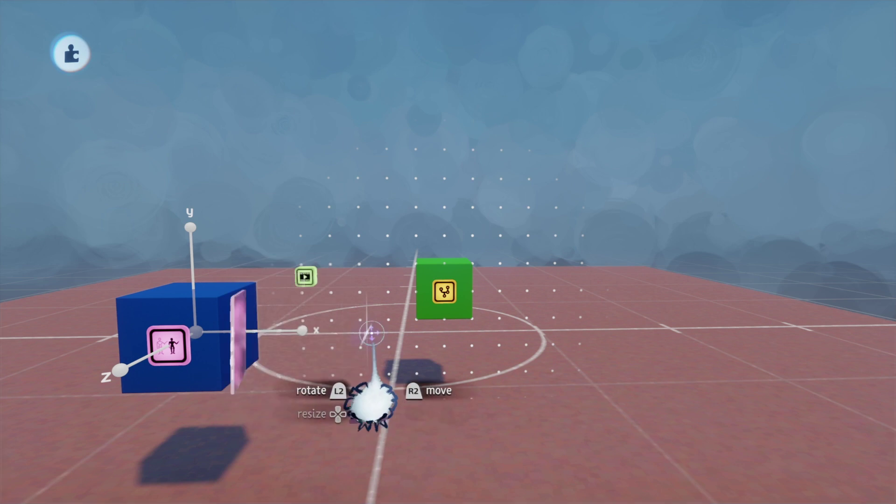